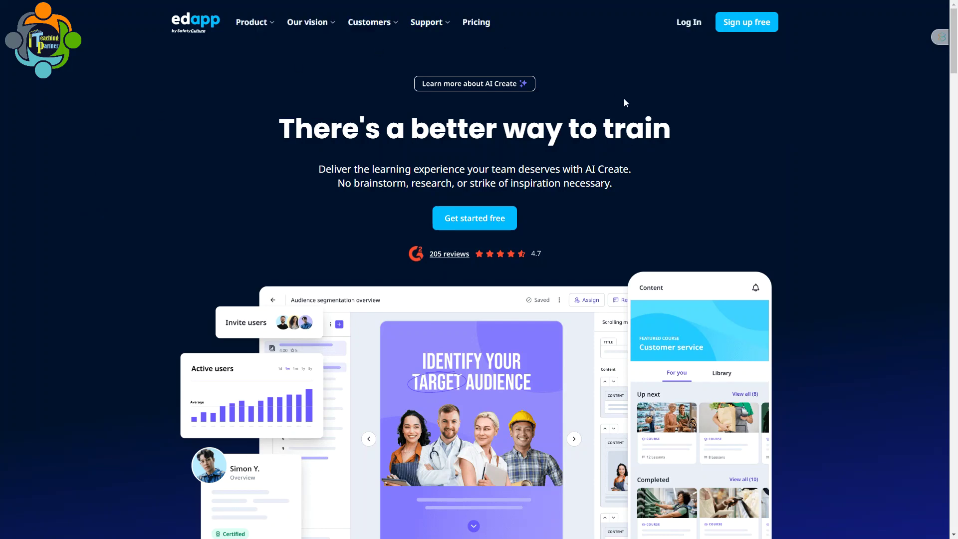
- Sign up for a free EdApp account and submit the registration details
{"action": "left_click", "coordinate": [751, 25]}
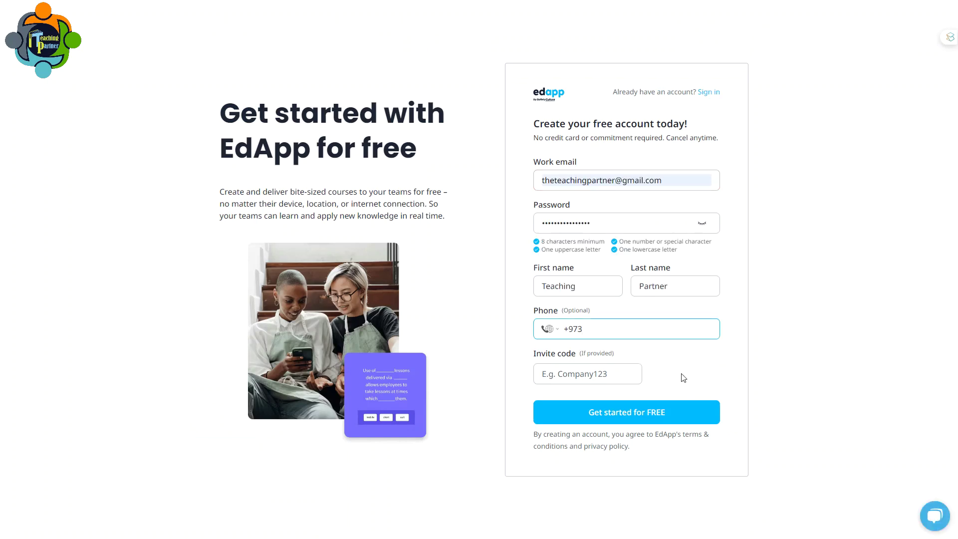
{"action": "left_click", "coordinate": [631, 419]}
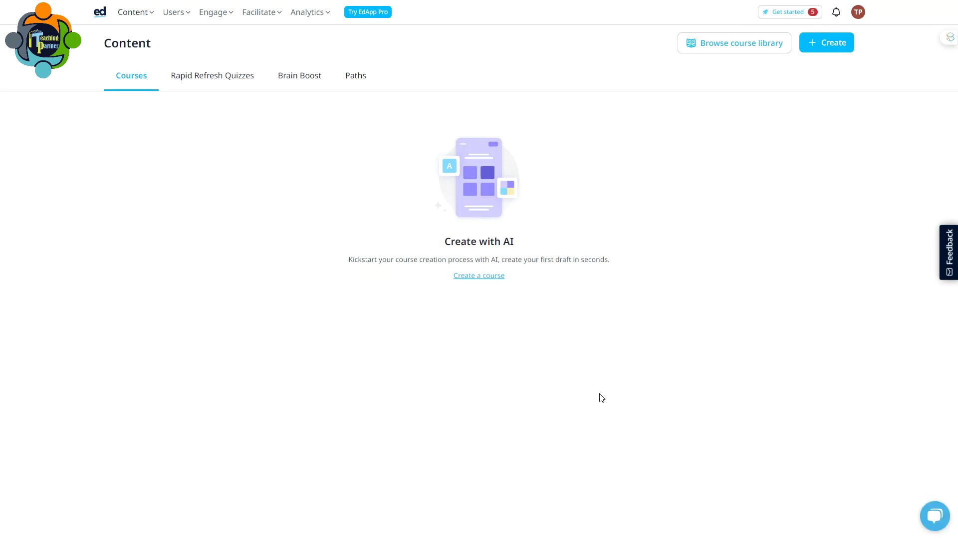
- Generate an AI course from the topic 'The history of Dinosaurs'
{"action": "left_click", "coordinate": [487, 278]}
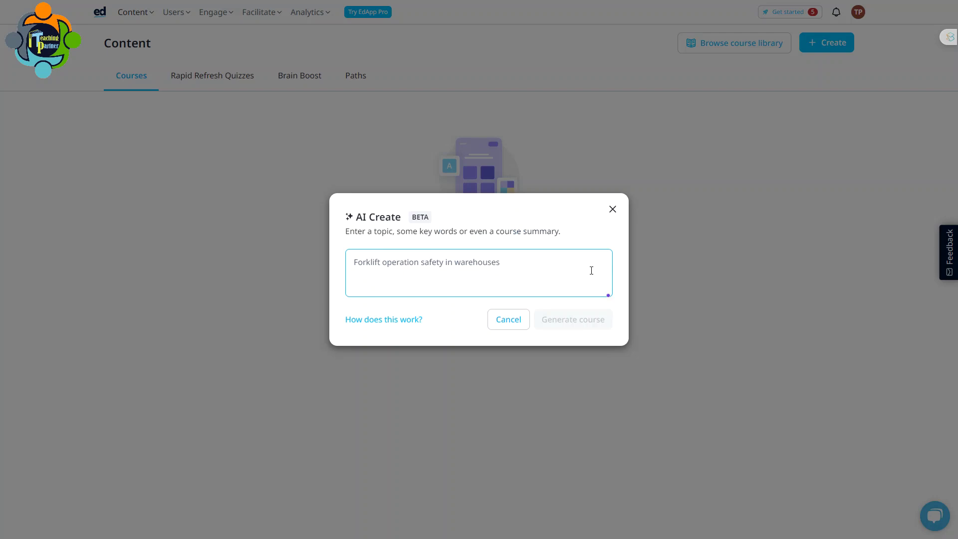
{"action": "type", "text": "The hi"}
{"action": "key", "text": "BackSpace"}
{"action": "key", "text": "BackSpace"}
{"action": "type", "text": "tory of Dino"}
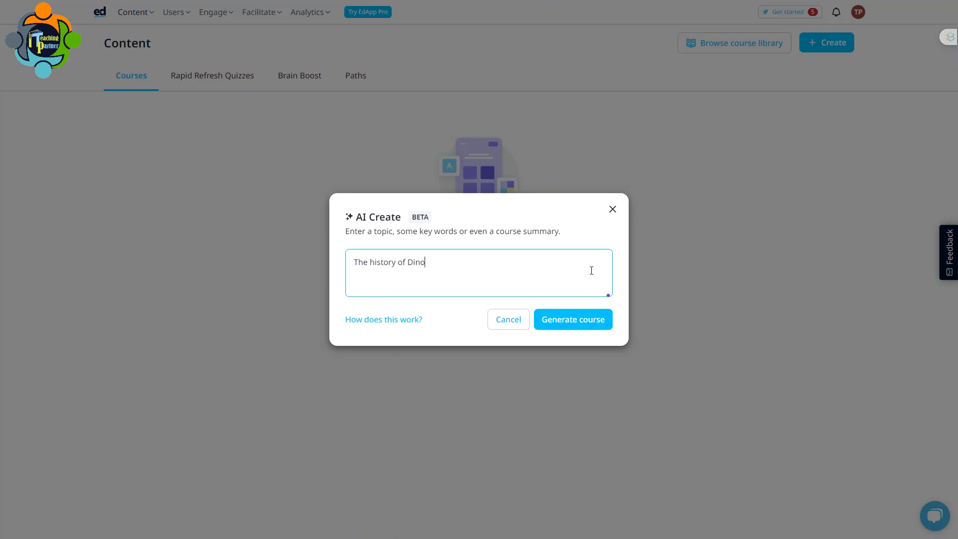
{"action": "type", "text": "saurs"}
{"action": "left_click", "coordinate": [562, 322]}
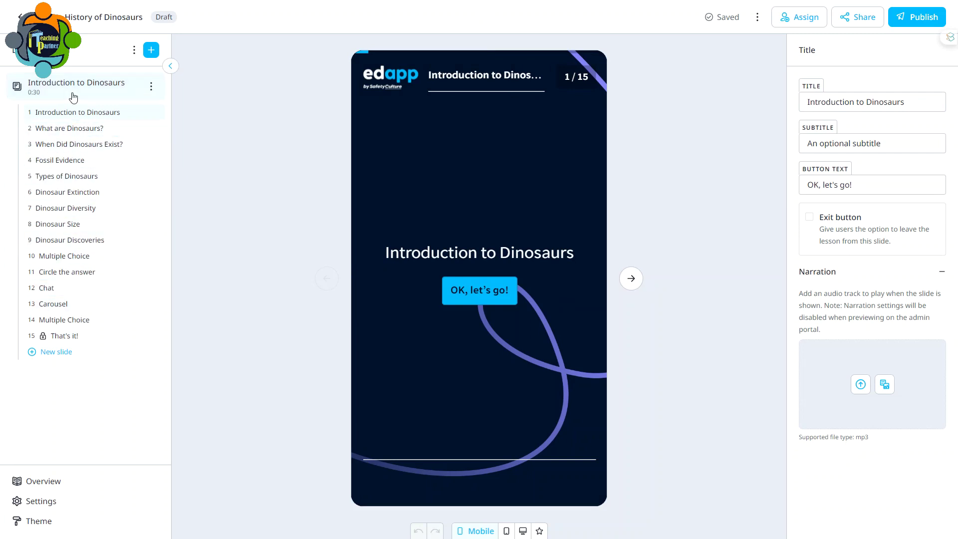
- Review the content slides from What are Dinosaurs? through Dinosaur Discoveries
{"action": "mouse_move", "coordinate": [69, 128]}
{"action": "left_click", "coordinate": [74, 129]}
{"action": "left_click", "coordinate": [78, 145]}
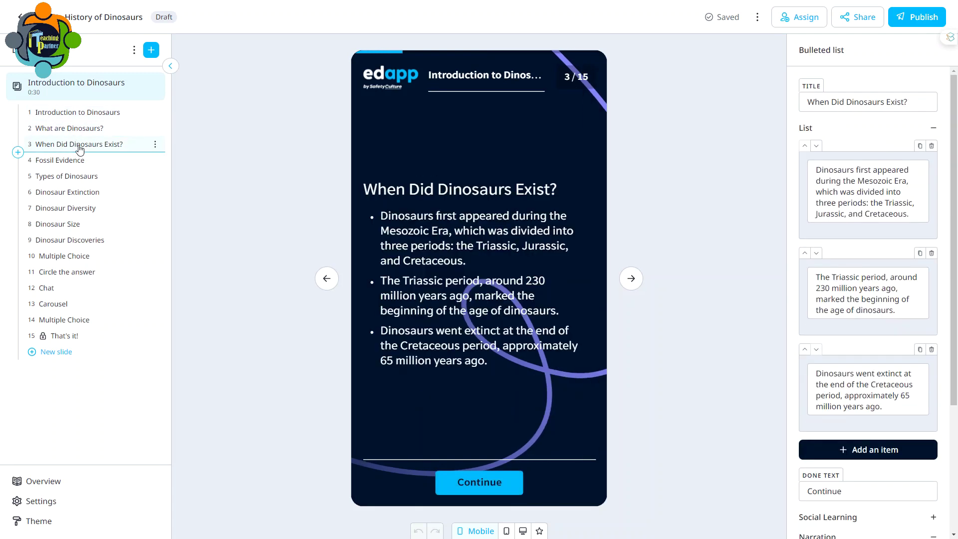
{"action": "left_click", "coordinate": [60, 160]}
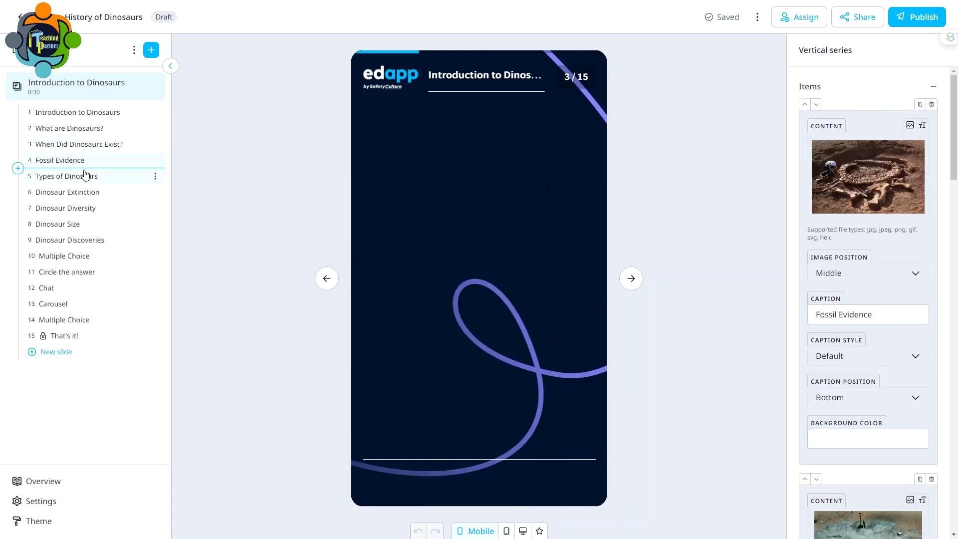
{"action": "left_click", "coordinate": [67, 176]}
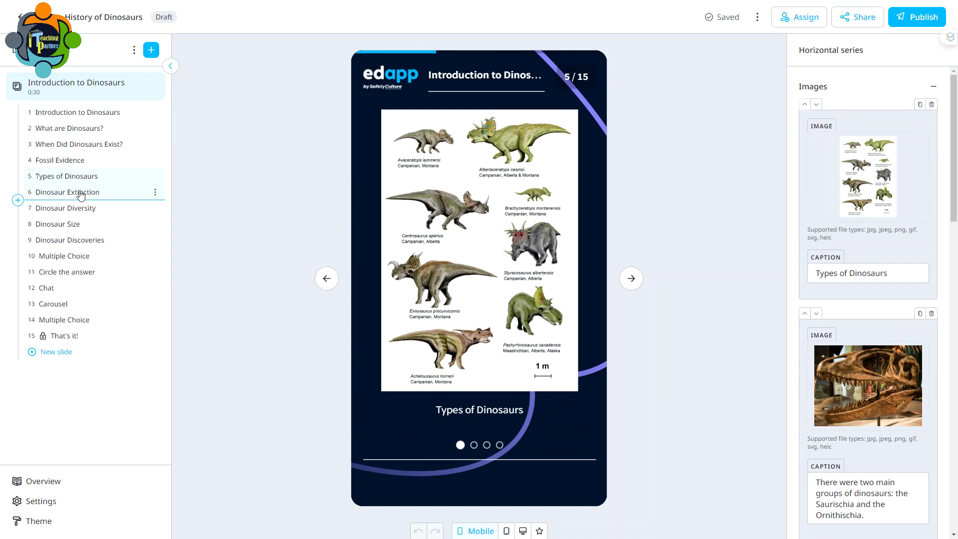
{"action": "left_click", "coordinate": [79, 193]}
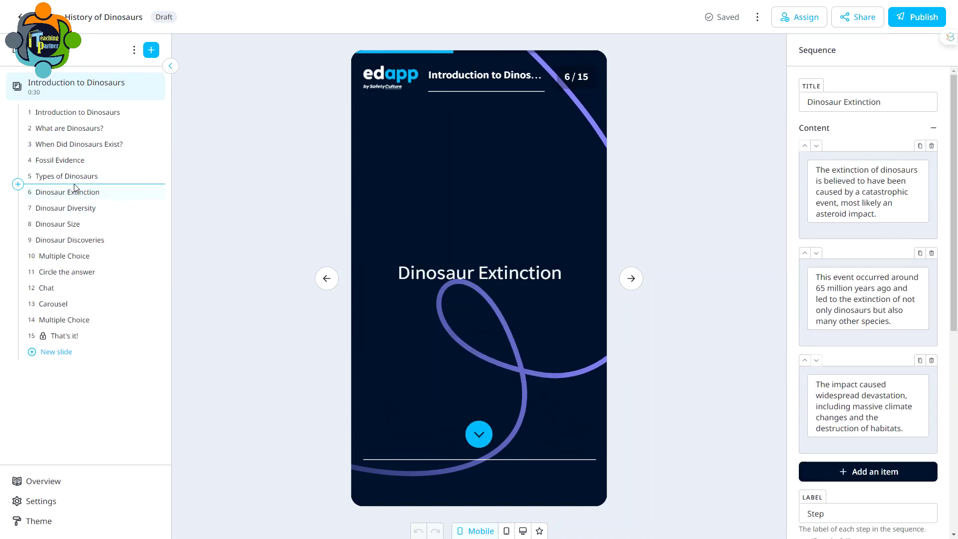
{"action": "left_click", "coordinate": [66, 209]}
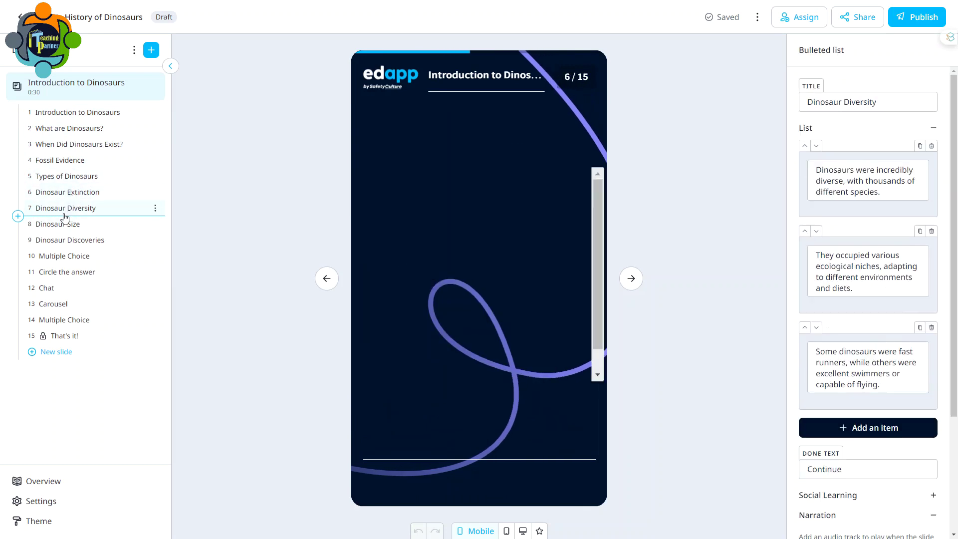
{"action": "left_click", "coordinate": [58, 225]}
{"action": "left_click", "coordinate": [70, 240]}
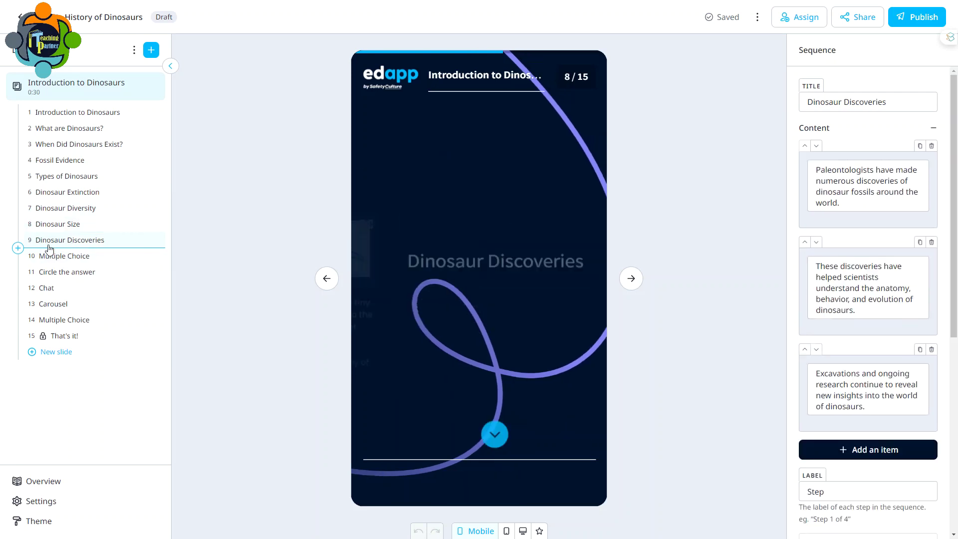
- Review the multiple-choice, circle-the-answer and chat quiz slides, then return to the title slide
{"action": "left_click", "coordinate": [64, 256]}
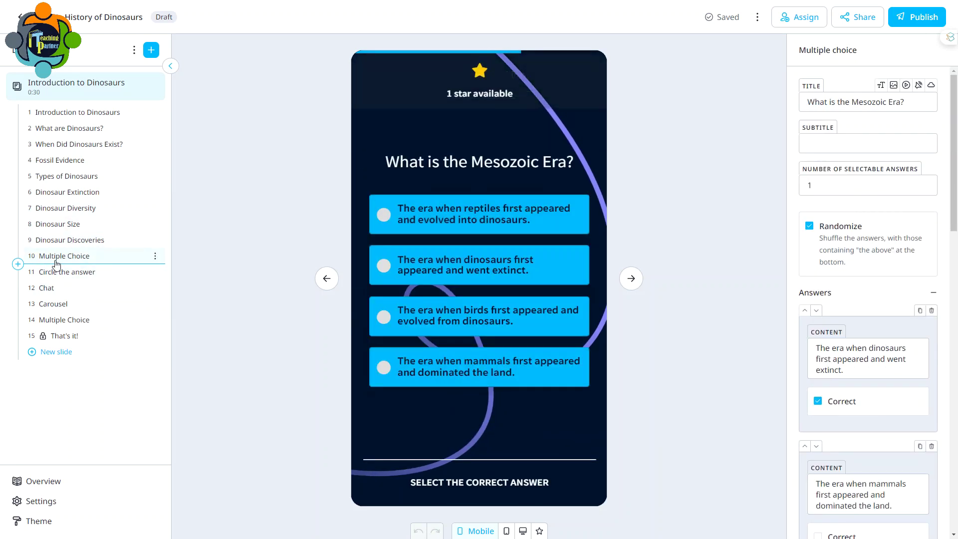
{"action": "left_click", "coordinate": [66, 272]}
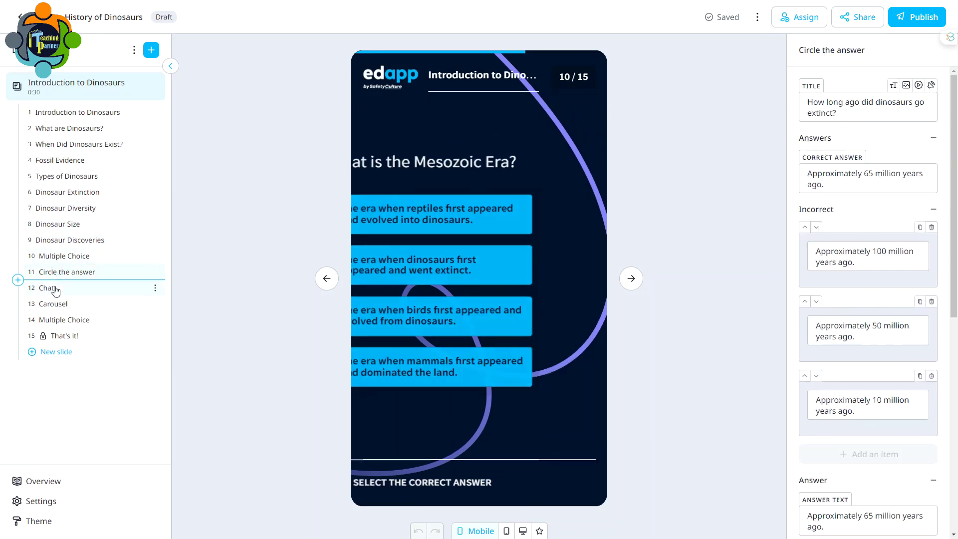
{"action": "left_click", "coordinate": [46, 287]}
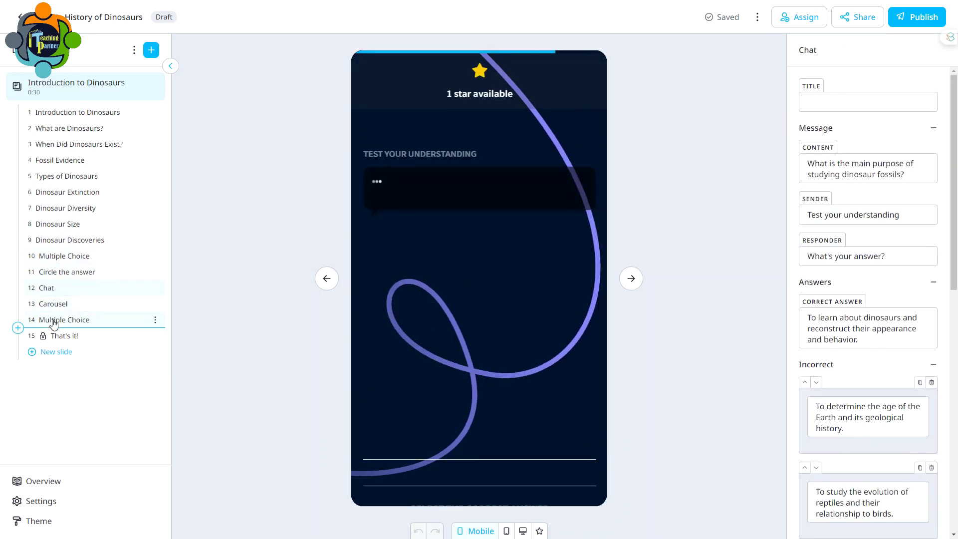
{"action": "left_click", "coordinate": [64, 320]}
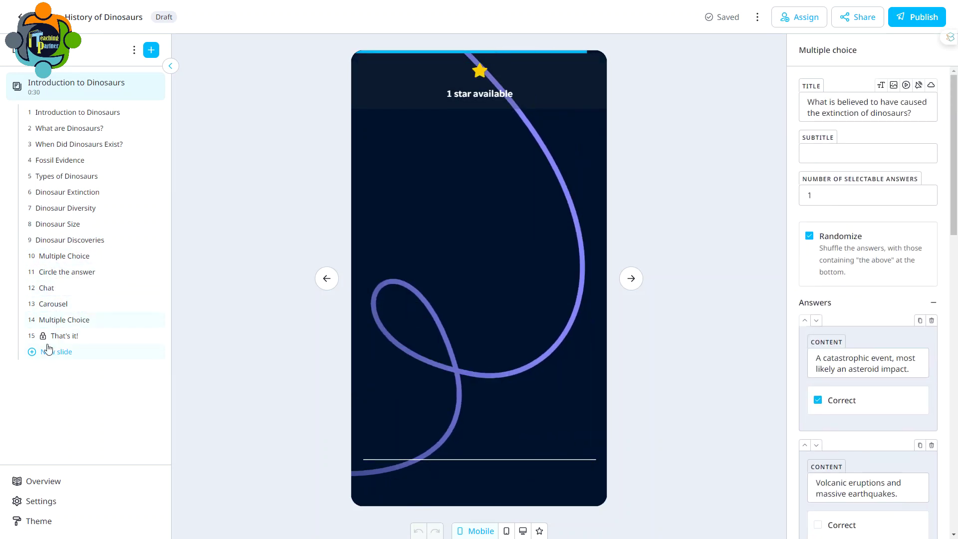
{"action": "left_click", "coordinate": [81, 113]}
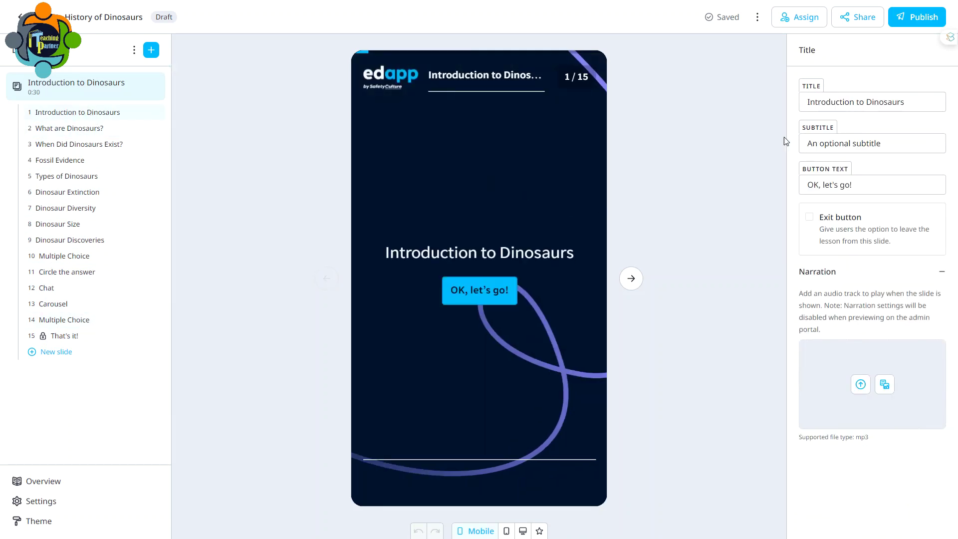
- Trim the title slide heading to 'Dinosaurs' and check its subtitle and button text fields
{"action": "left_click", "coordinate": [883, 104]}
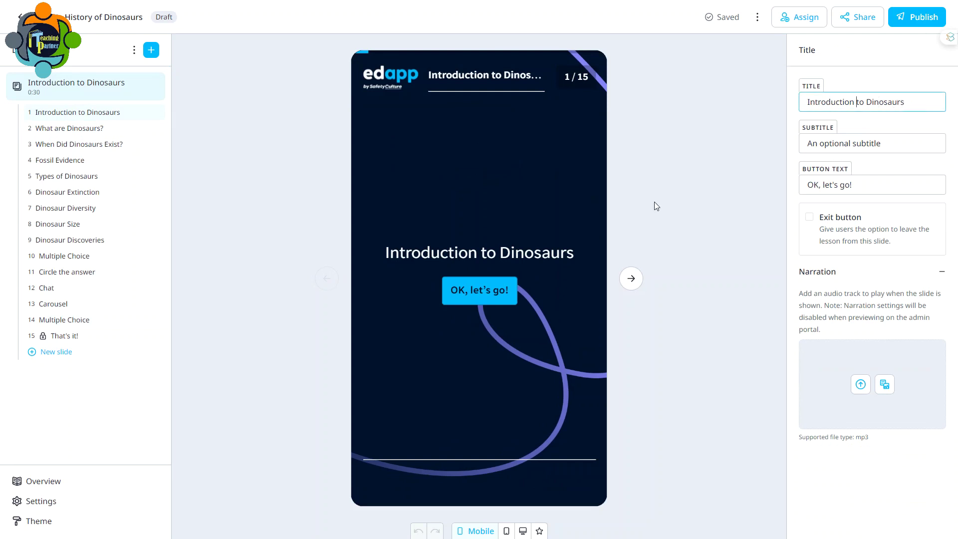
{"action": "key", "text": "shift+Home"}
{"action": "key", "text": "BackSpace"}
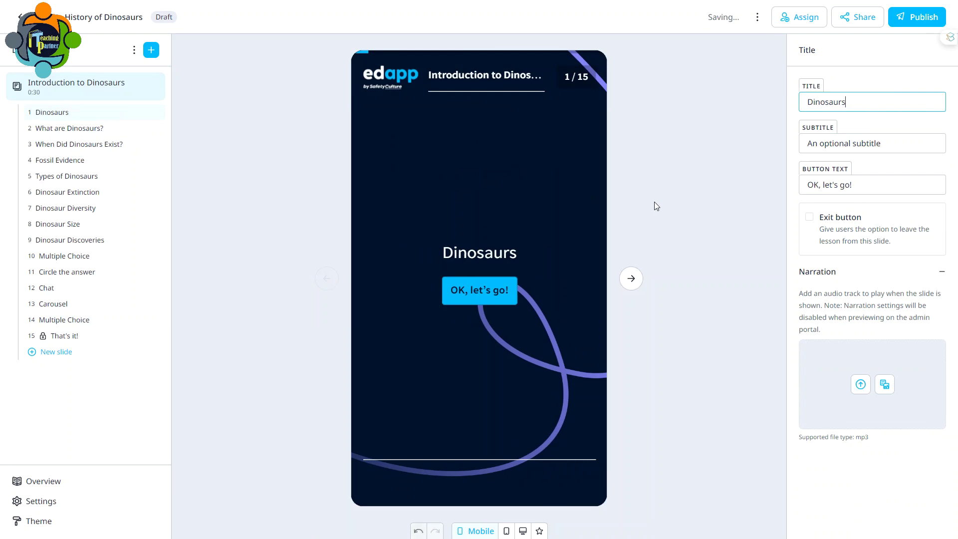
{"action": "type", "text": " story"}
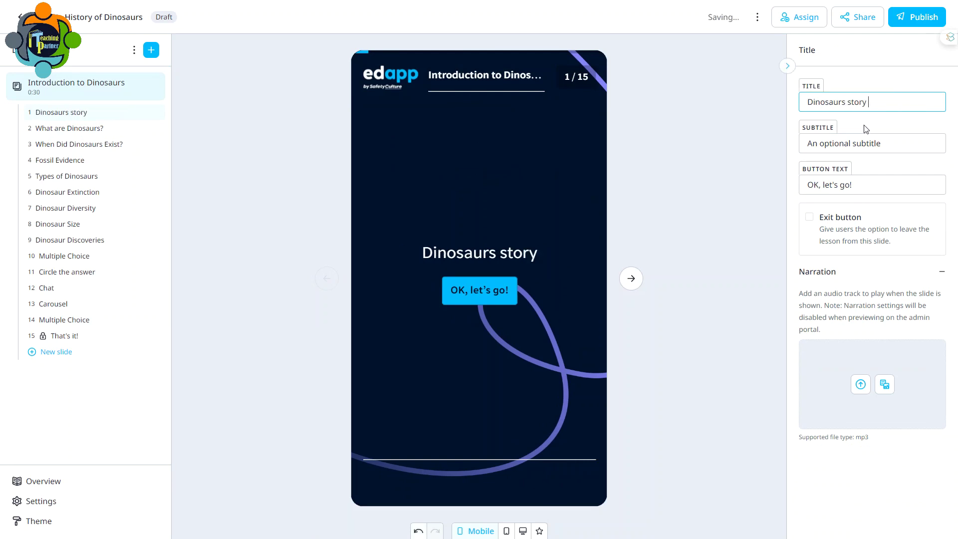
{"action": "double_click", "coordinate": [833, 143]}
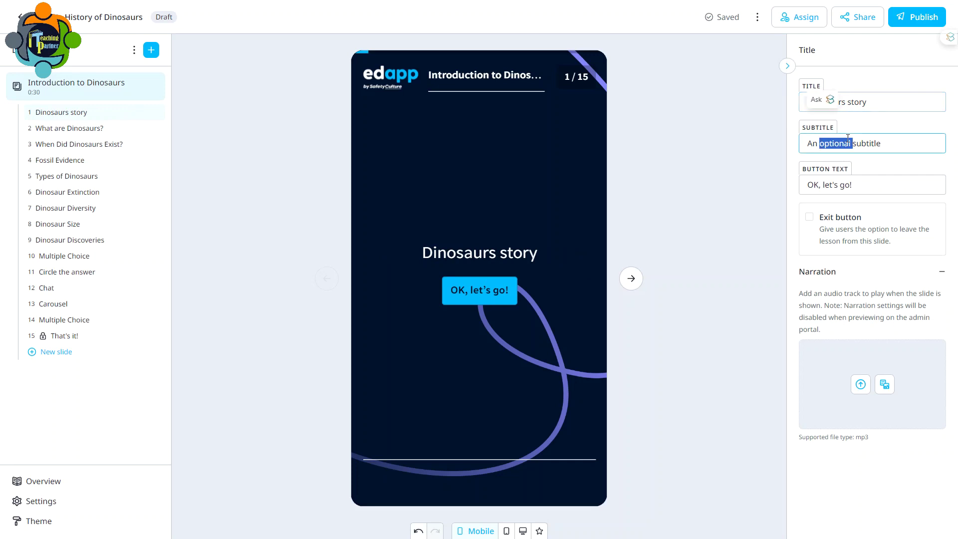
{"action": "left_click", "coordinate": [862, 143]}
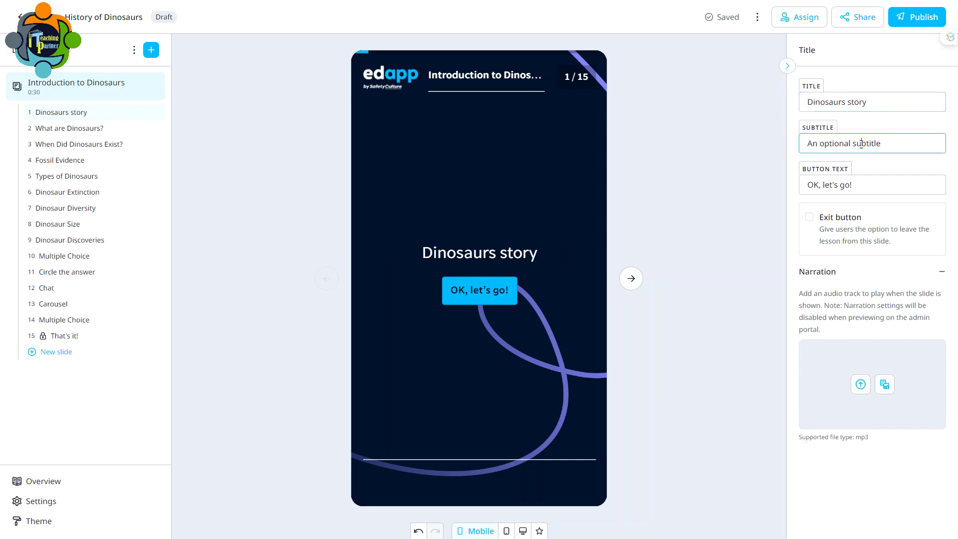
{"action": "left_click", "coordinate": [857, 185]}
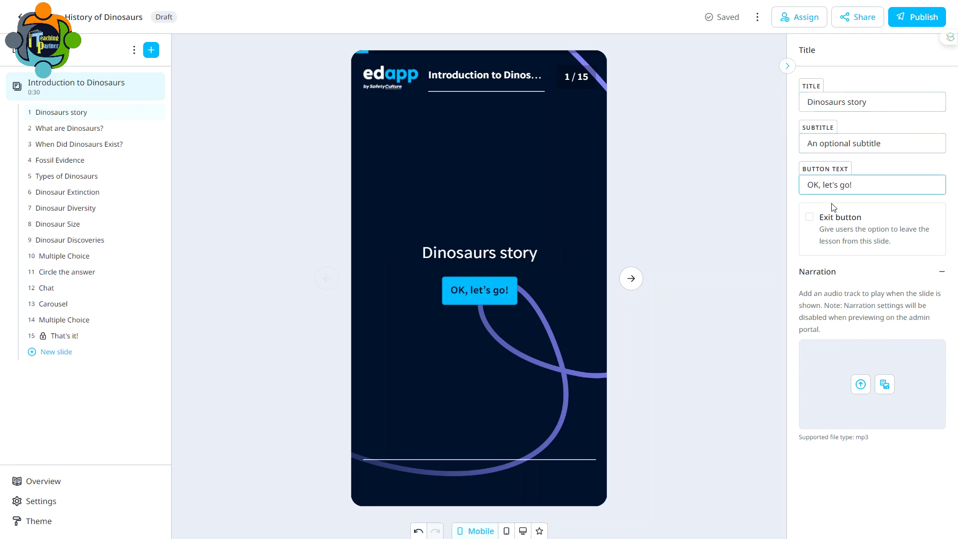
- Select the When Did Dinosaurs Exist? slide and bring up the slide library between slides 2 and 3
{"action": "left_click", "coordinate": [69, 128]}
{"action": "left_click", "coordinate": [78, 144]}
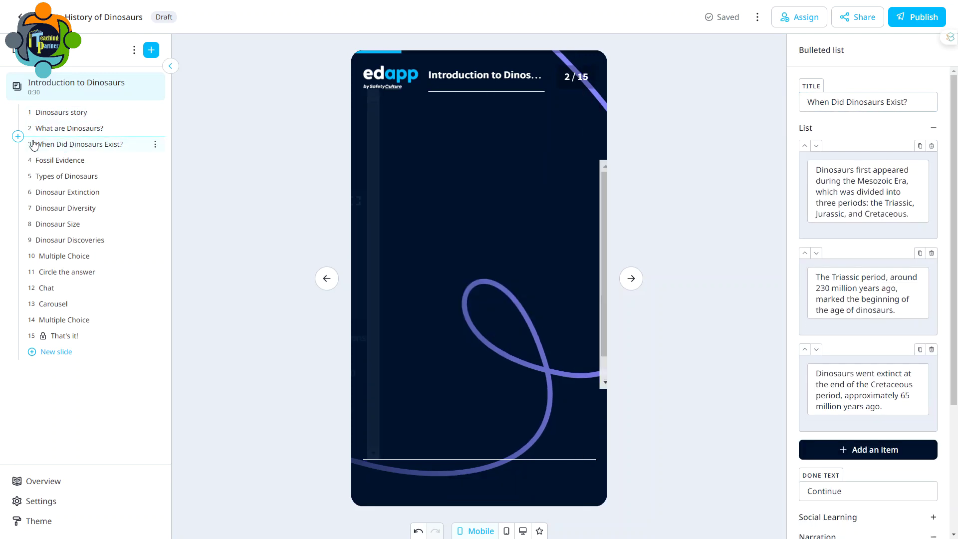
{"action": "left_click", "coordinate": [18, 136]}
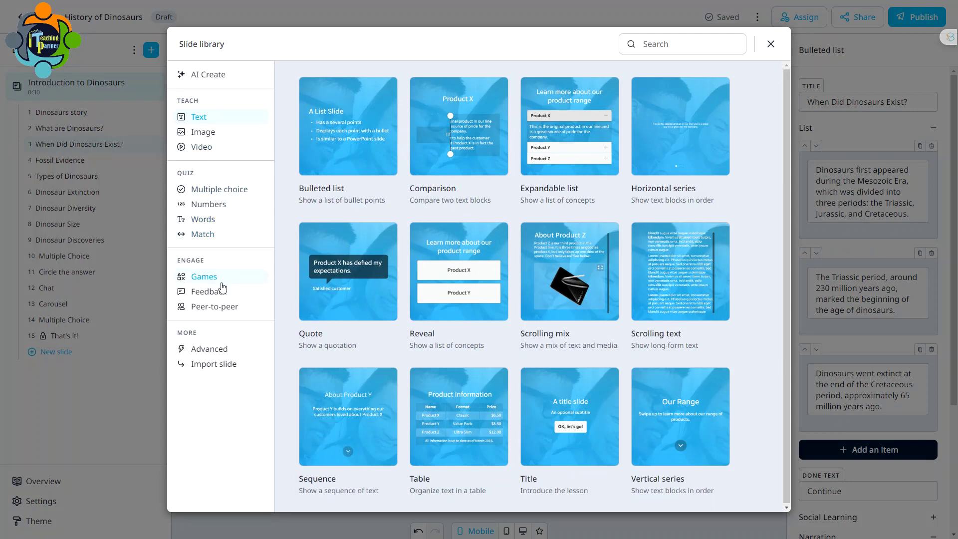
- Close the slide library without adding any slide
{"action": "left_click", "coordinate": [771, 45]}
{"action": "mouse_move", "coordinate": [90, 208]}
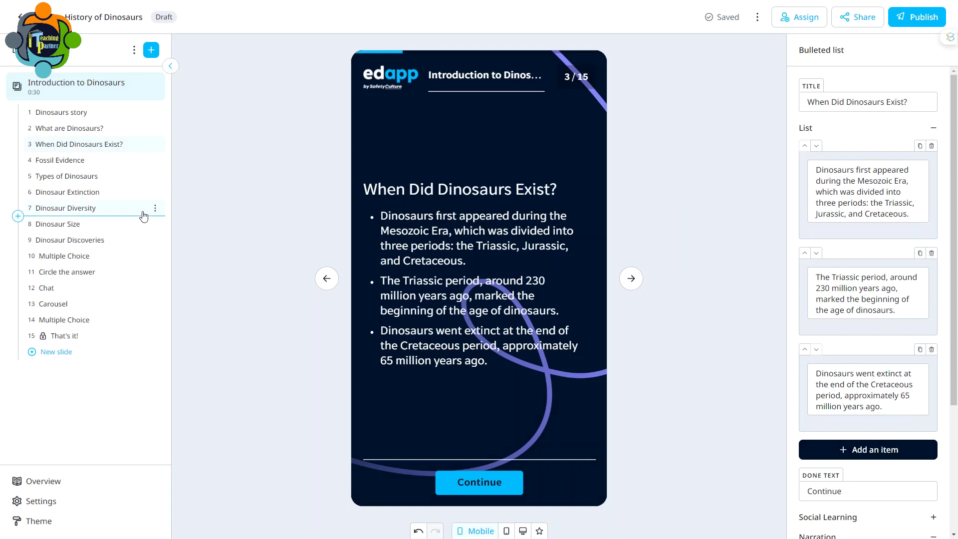
- Publish the course with the Introduction to Dinosaurs lesson, publish date Now, to all learners
{"action": "left_click", "coordinate": [70, 240]}
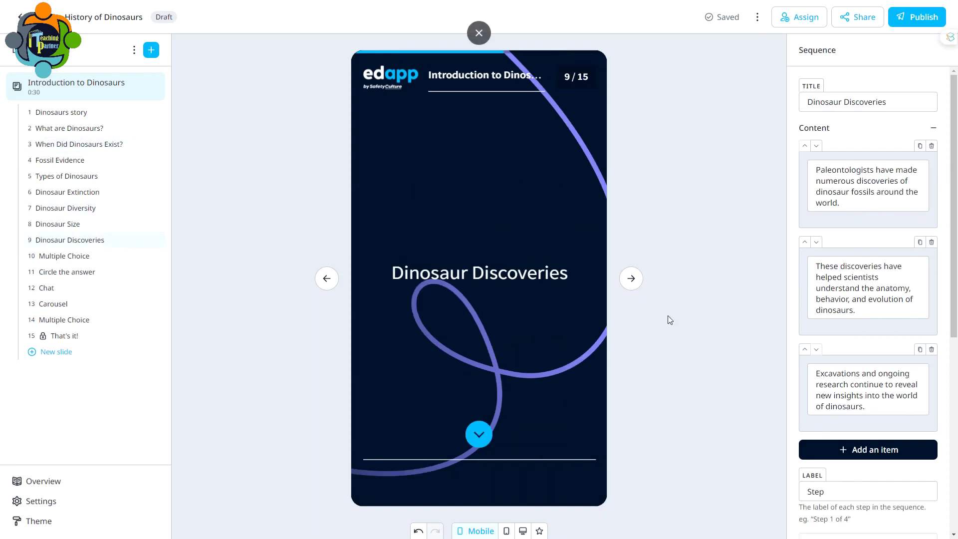
{"action": "left_click", "coordinate": [908, 21]}
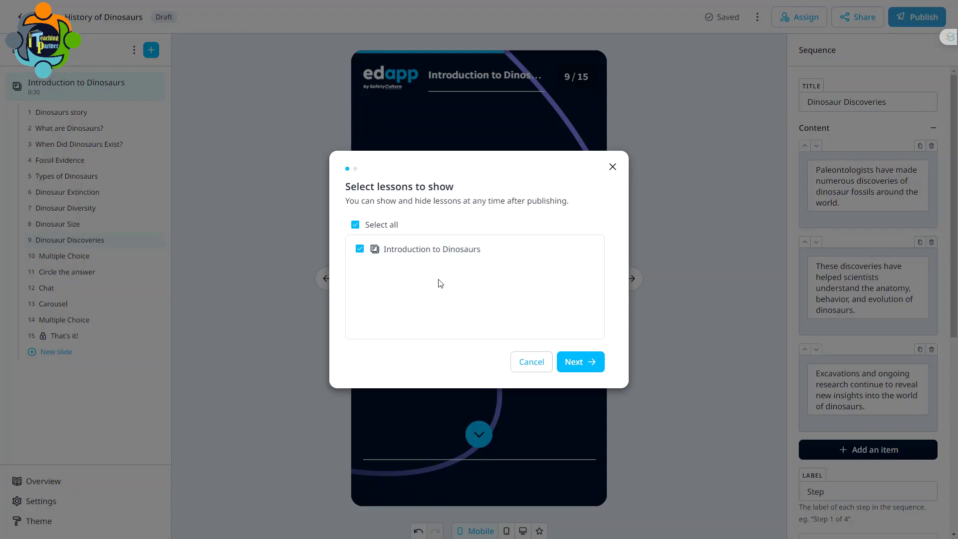
{"action": "left_click", "coordinate": [581, 362]}
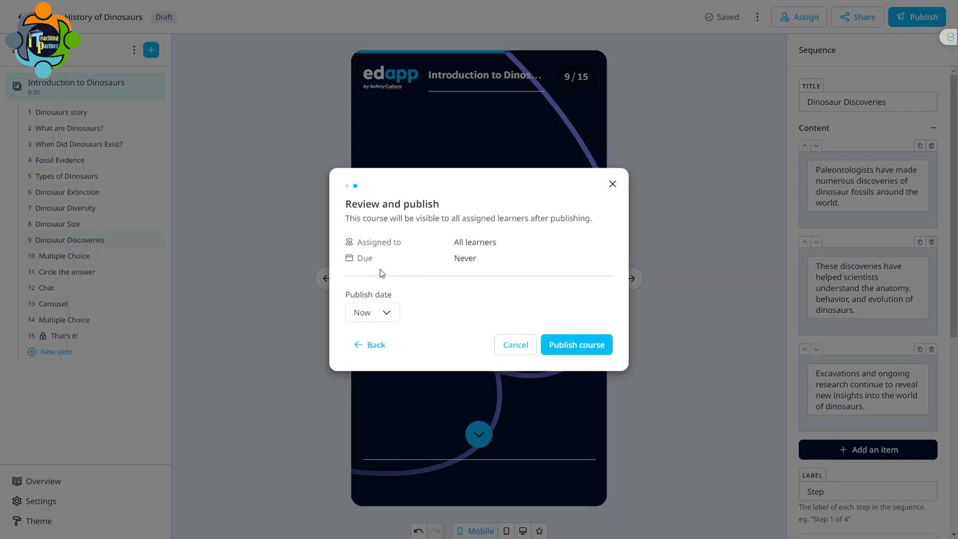
{"action": "left_click", "coordinate": [387, 313]}
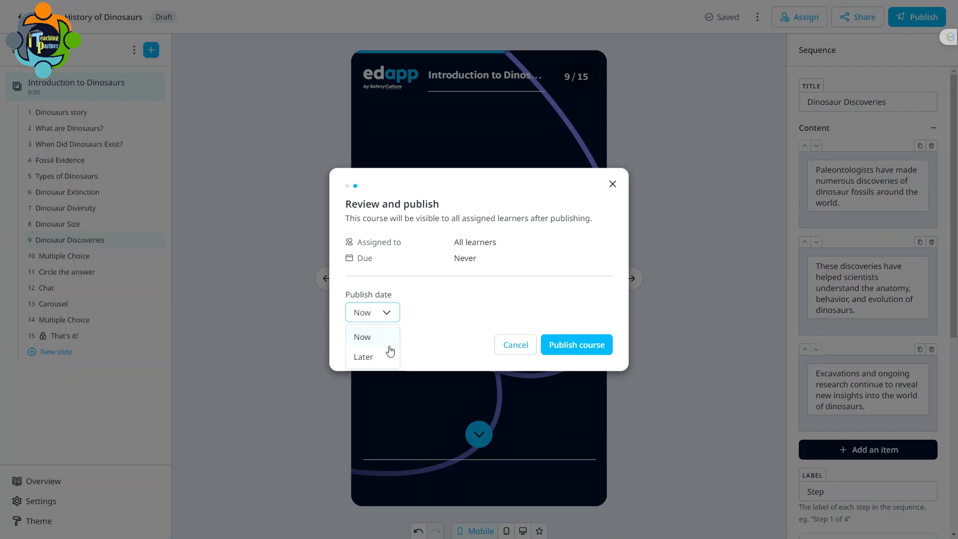
{"action": "left_click", "coordinate": [363, 337]}
{"action": "left_click", "coordinate": [387, 312]}
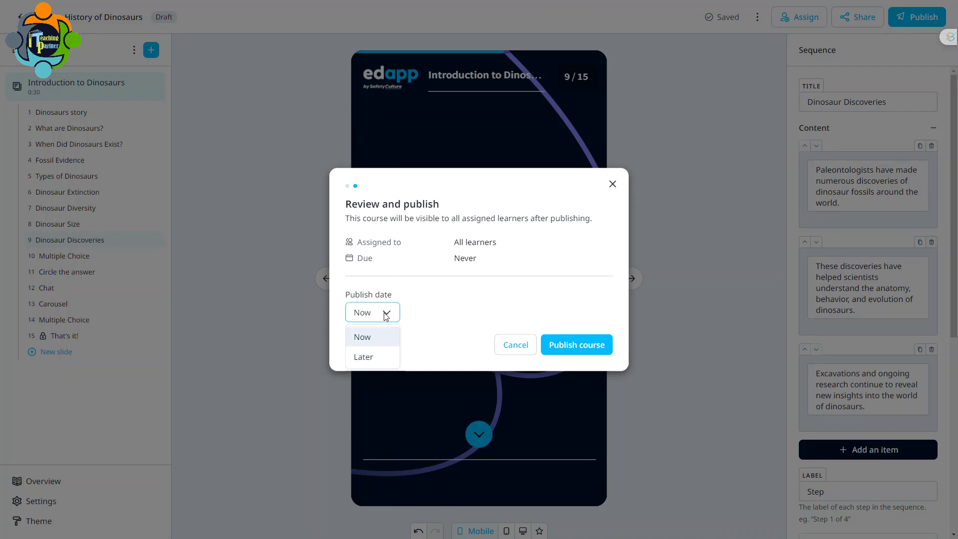
{"action": "left_click", "coordinate": [376, 336]}
{"action": "left_click", "coordinate": [585, 351]}
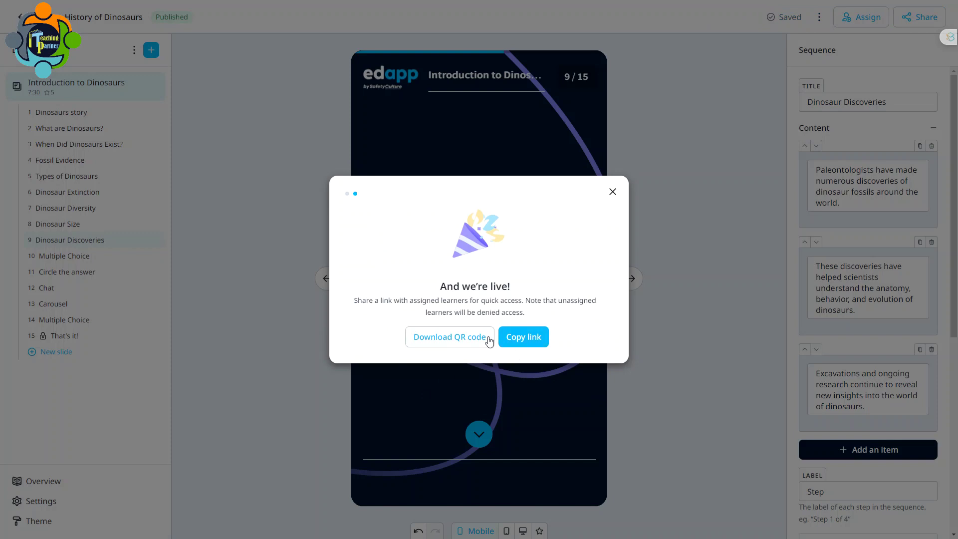
- Copy the course share link, dismiss the confirmation and launch the learner preview
{"action": "left_click", "coordinate": [517, 338]}
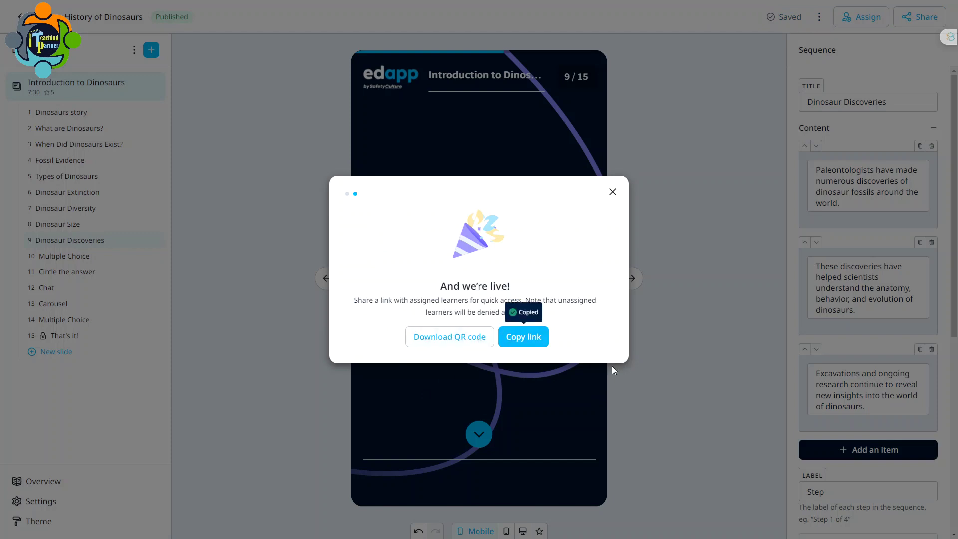
{"action": "left_click", "coordinate": [613, 191]}
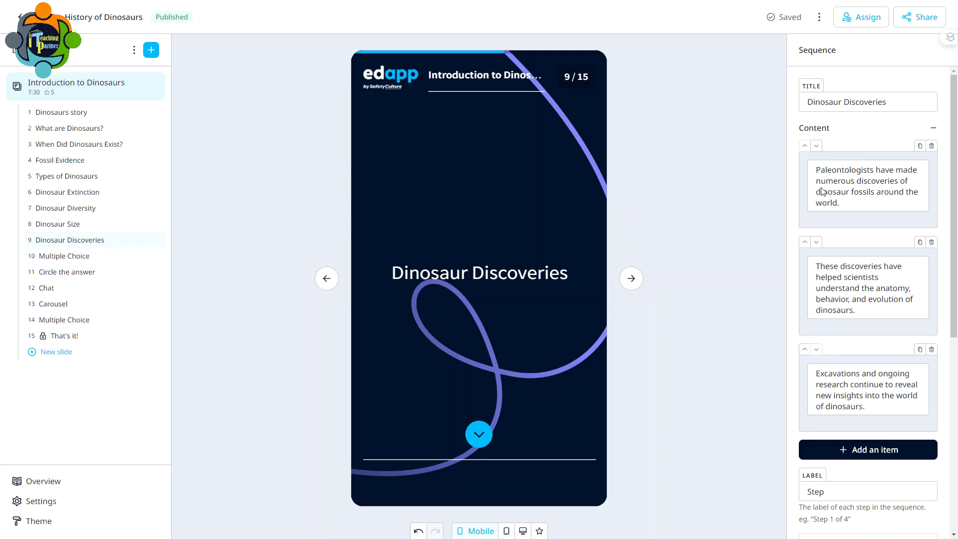
{"action": "key", "text": "F11"}
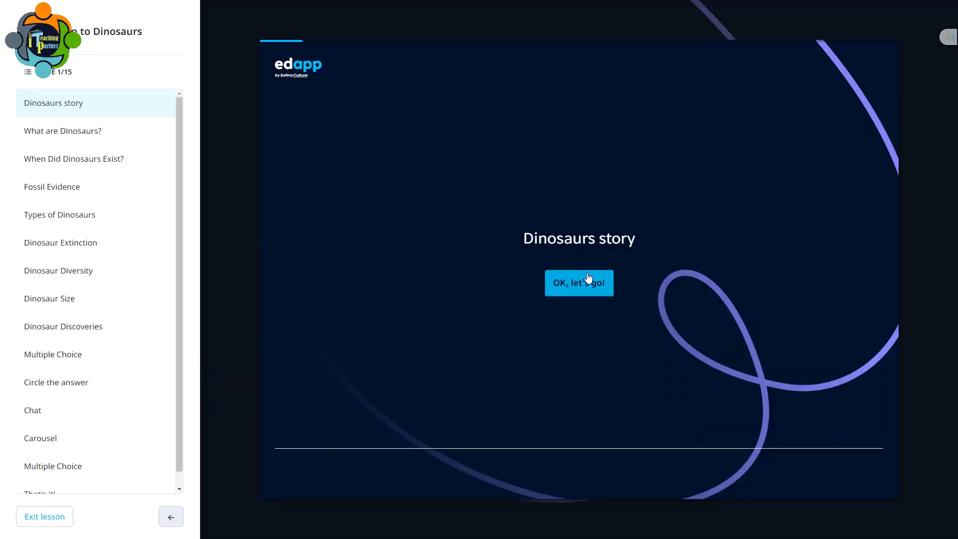
- Play the lesson as a learner, enlarging the skeleton image and continuing through slides, then exit
{"action": "left_click", "coordinate": [588, 283]}
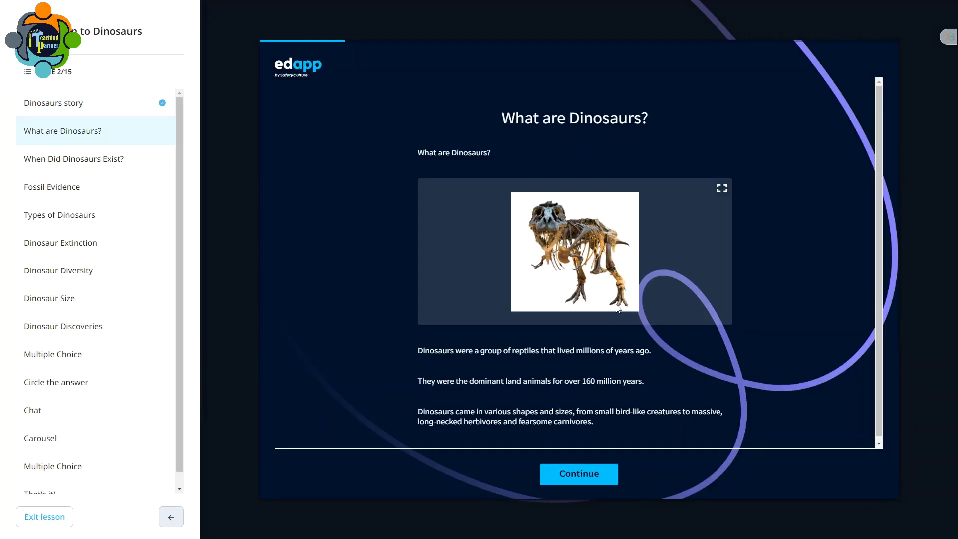
{"action": "left_click", "coordinate": [559, 241]}
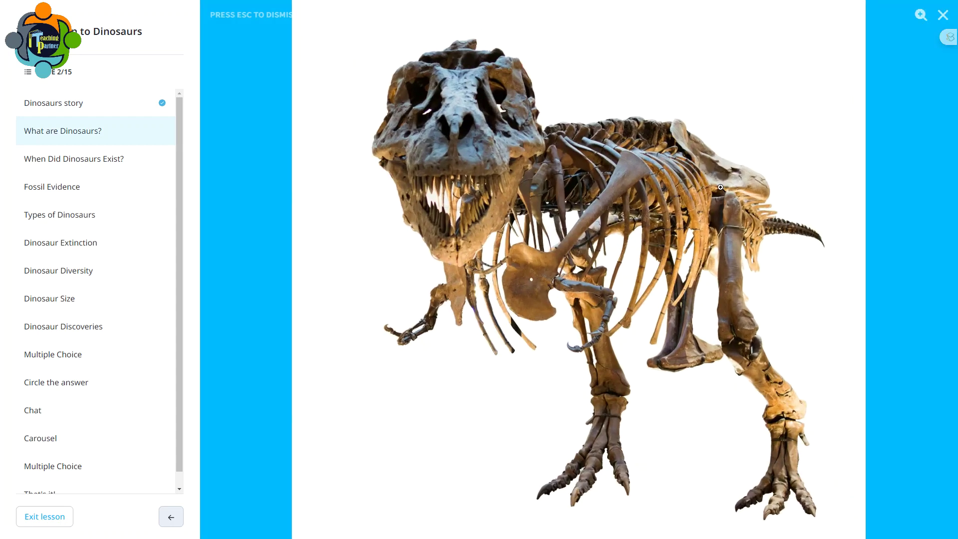
{"action": "left_click", "coordinate": [915, 37]}
{"action": "left_click", "coordinate": [575, 473]}
{"action": "left_click", "coordinate": [570, 473]}
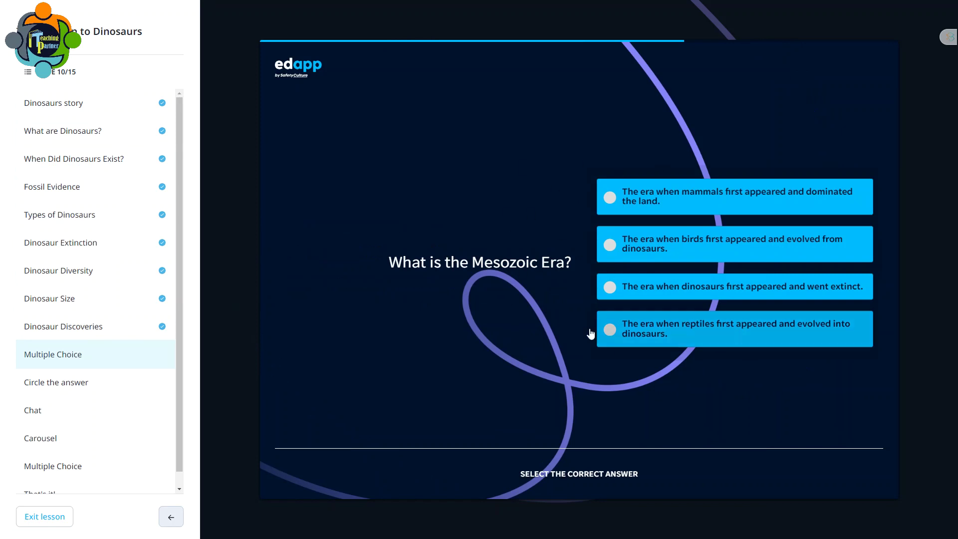
{"action": "scroll", "coordinate": [85, 487], "scroll_direction": "down", "scroll_amount": 1}
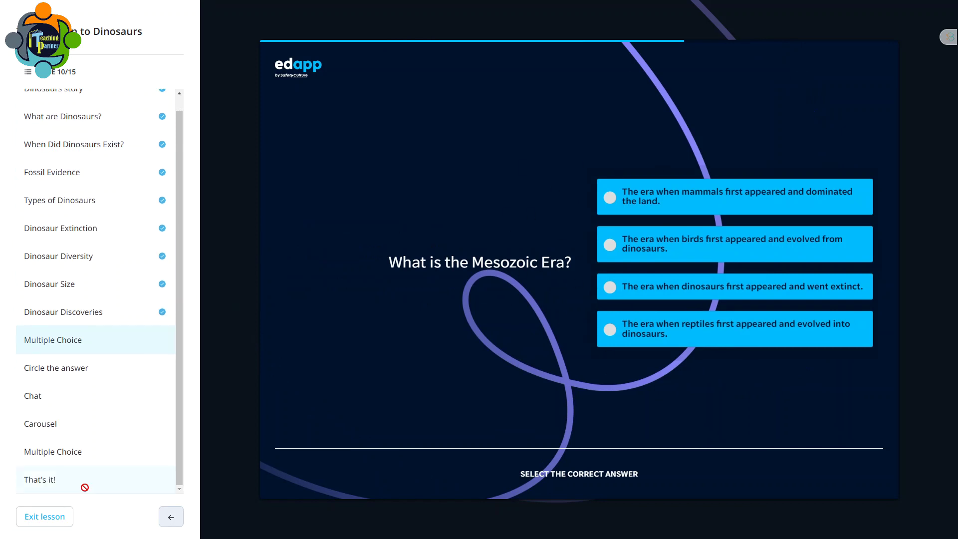
{"action": "left_click", "coordinate": [35, 516]}
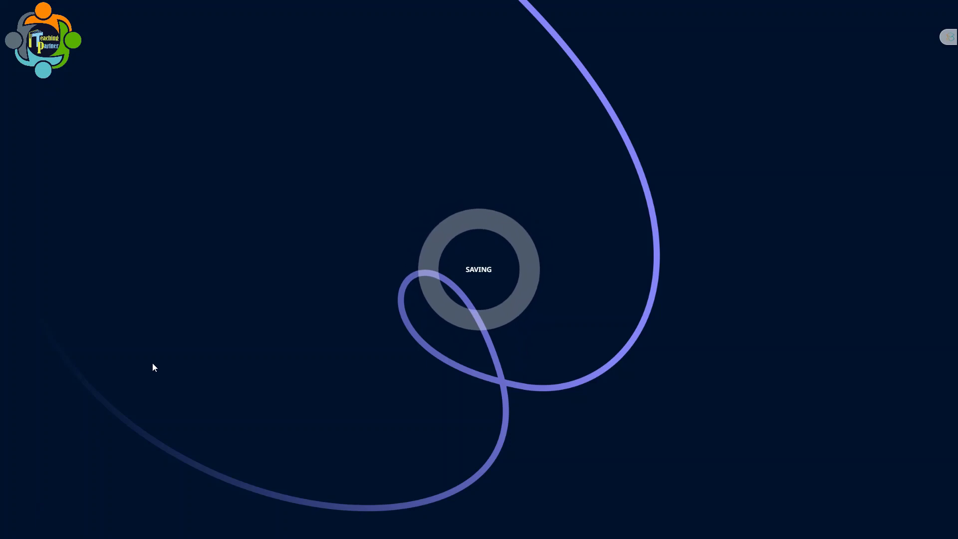